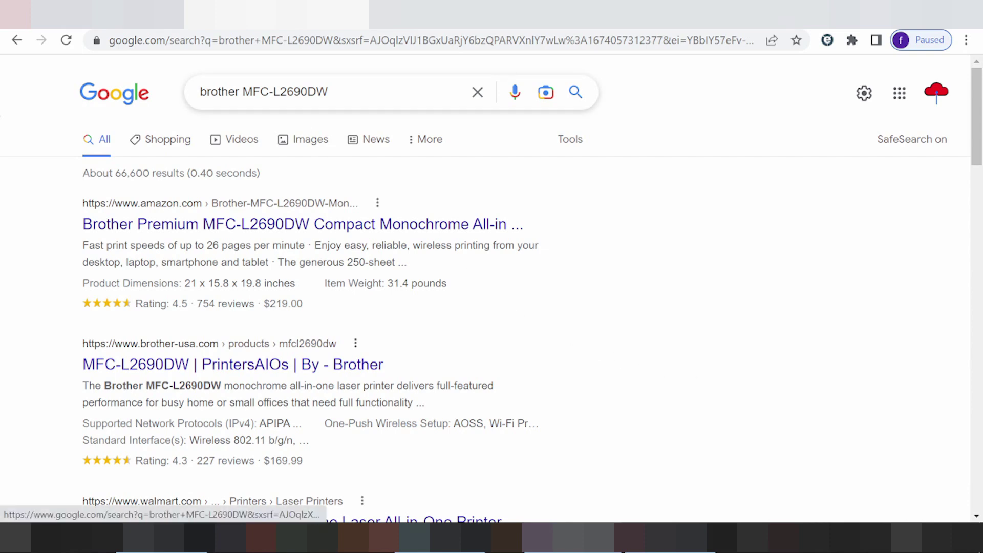
- Extend the Google query to 'brother MFC-L2690DW driver download' and run the search
click(328, 91)
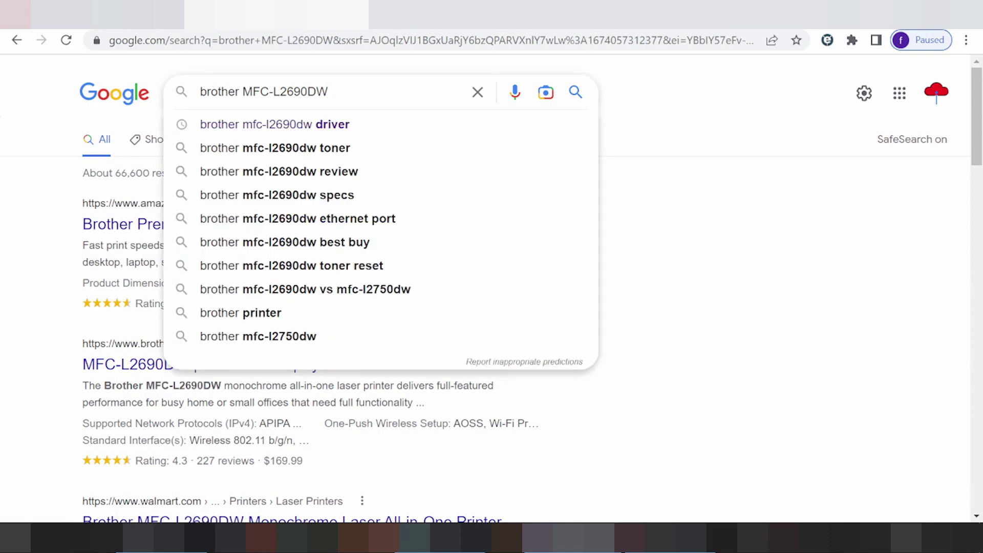
text(dr)
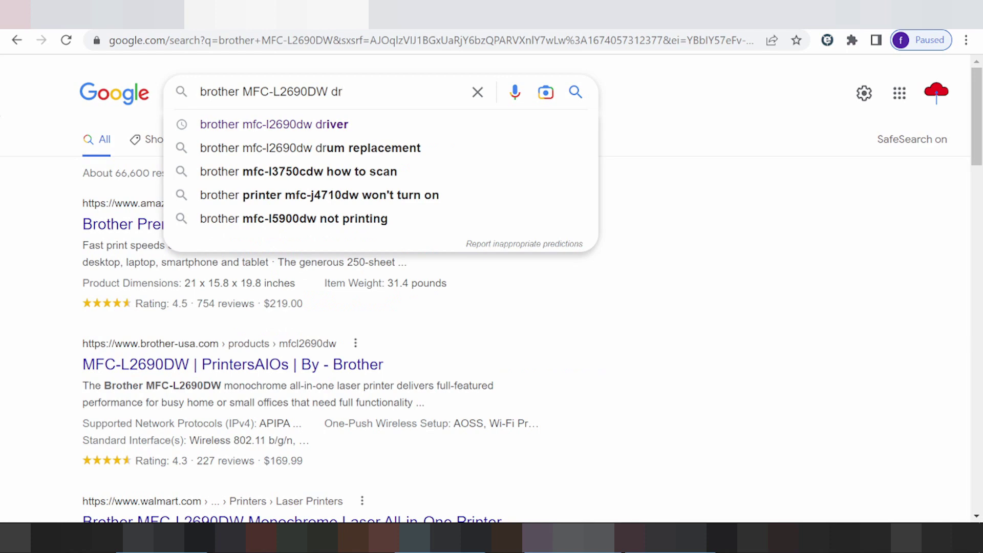
text(iver )
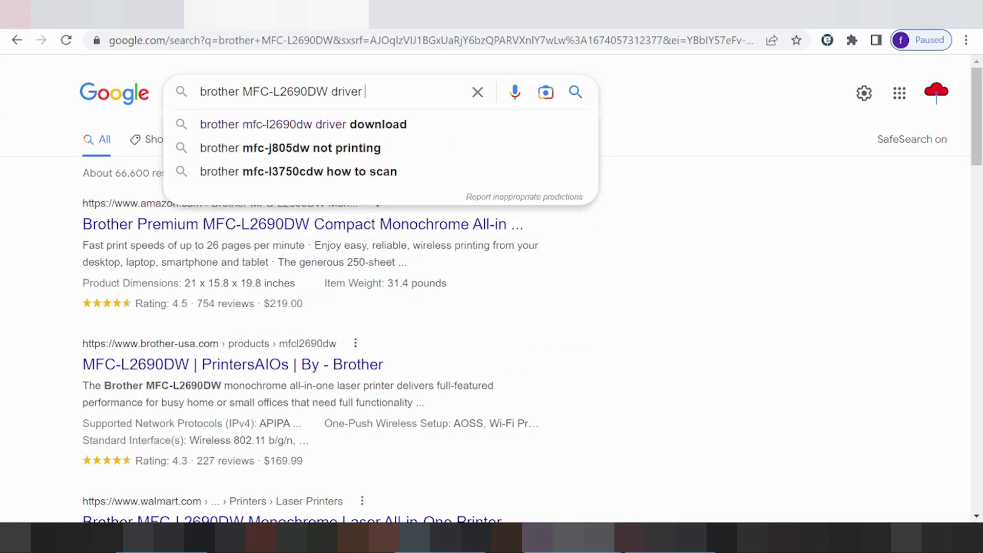
text(don)
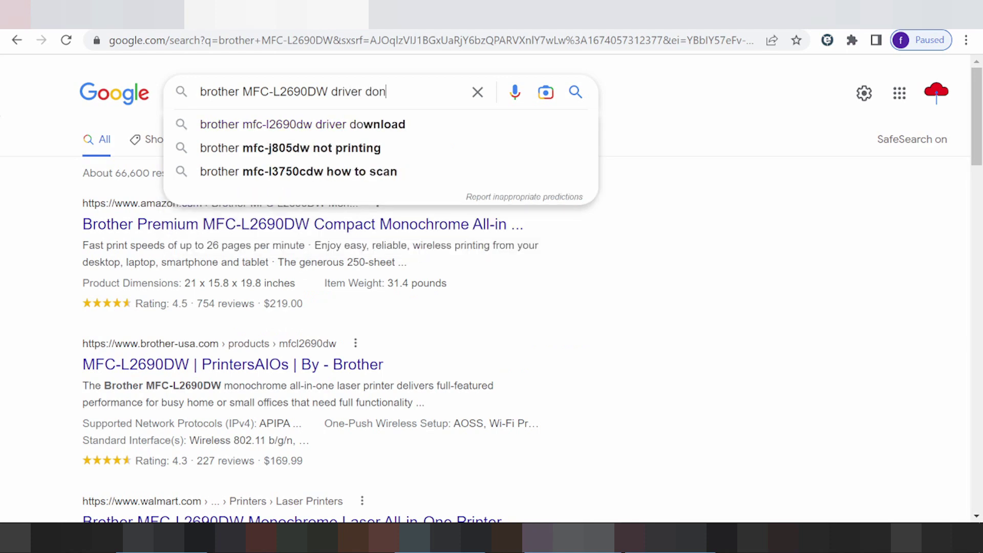
key(BackSpace)
text(wnlo)
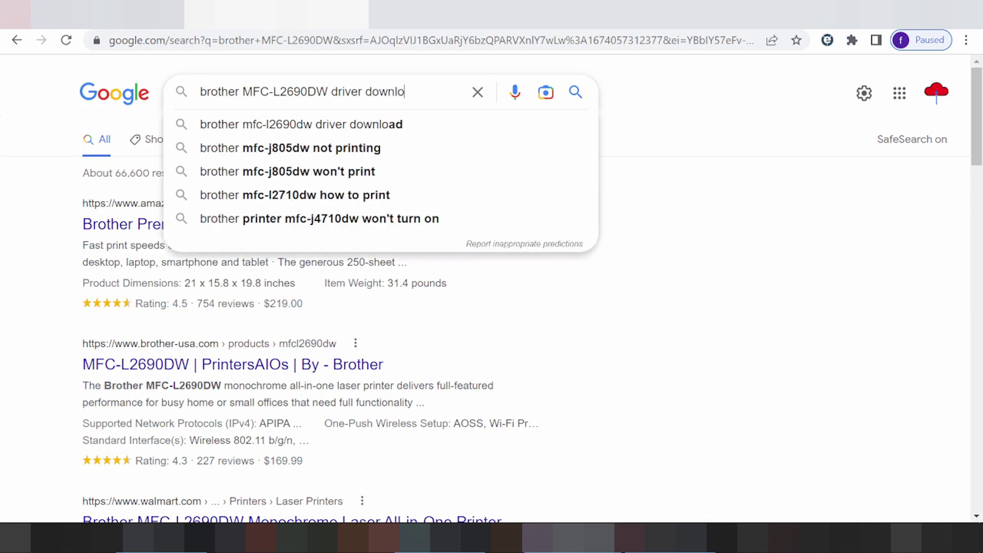
text(ad)
key(Return)
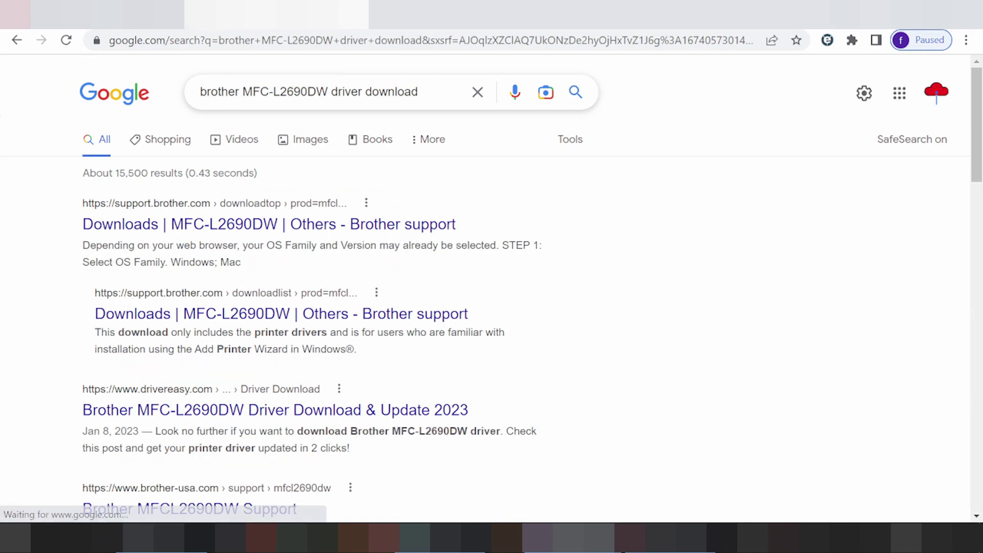
scroll(374, 158, down, 5)
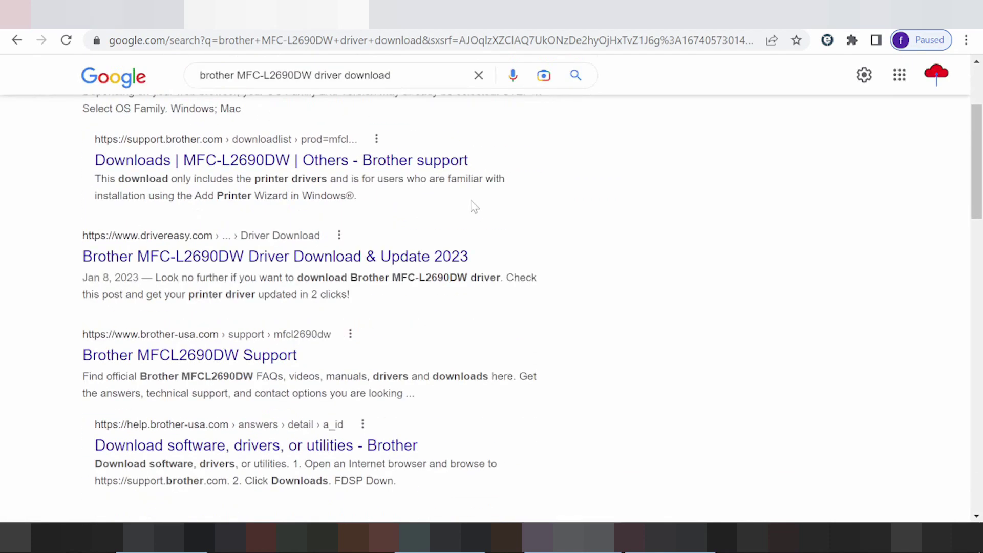
scroll(468, 209, down, 2)
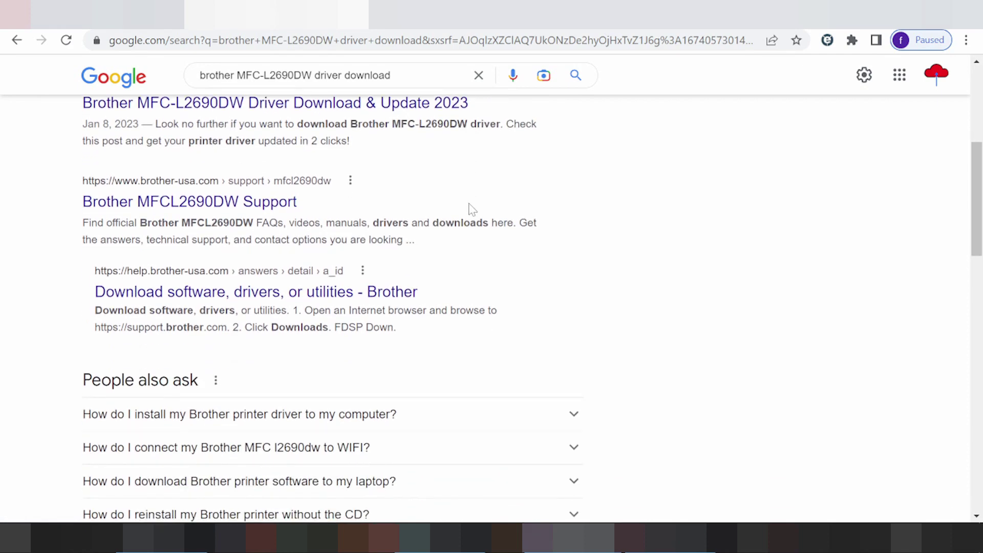
scroll(472, 209, down, 2)
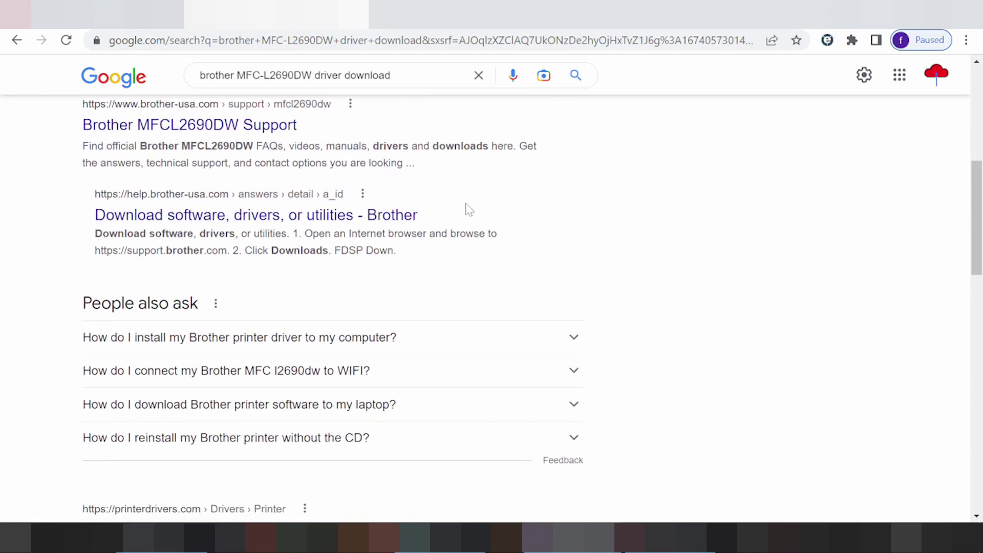
scroll(435, 220, down, 12)
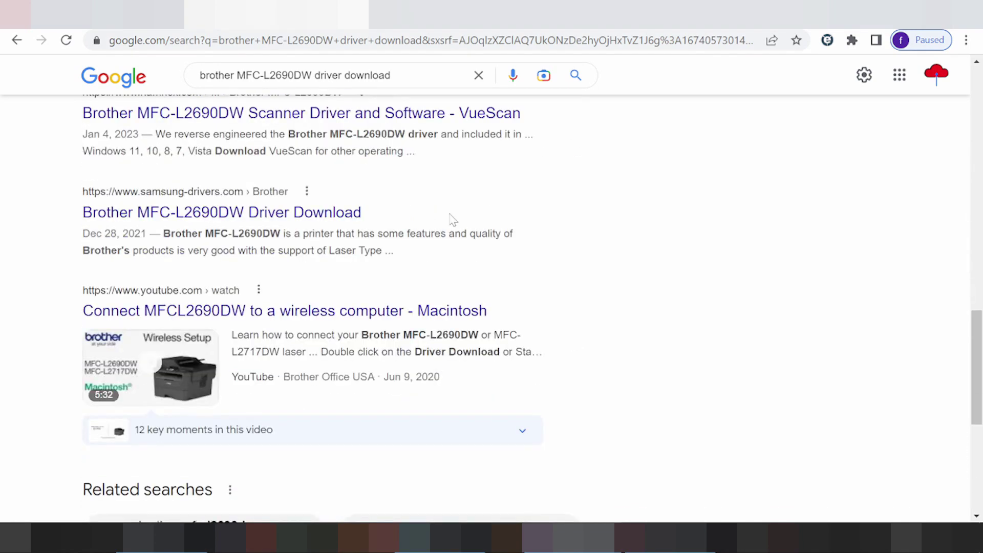
scroll(463, 209, down, 8)
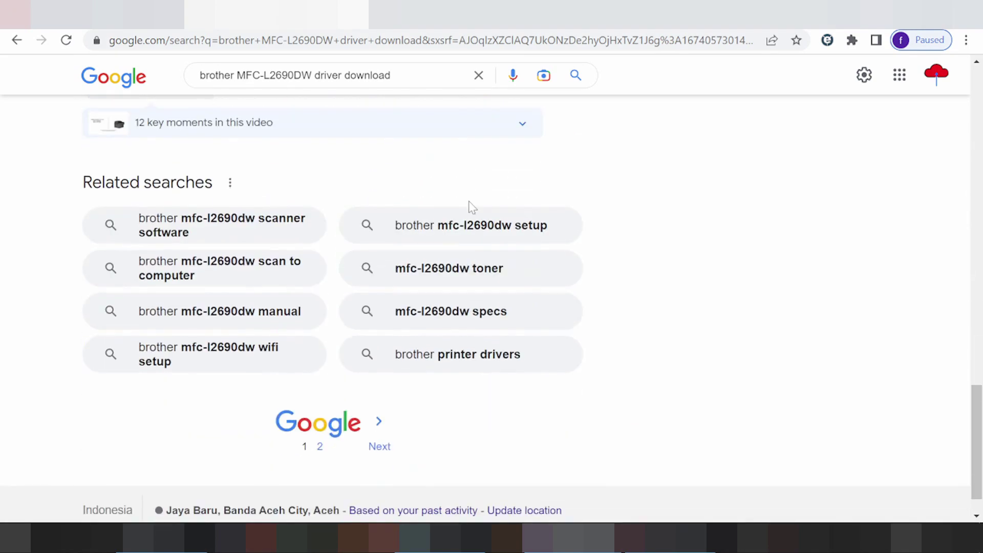
scroll(471, 184, up, 9)
scroll(476, 167, up, 12)
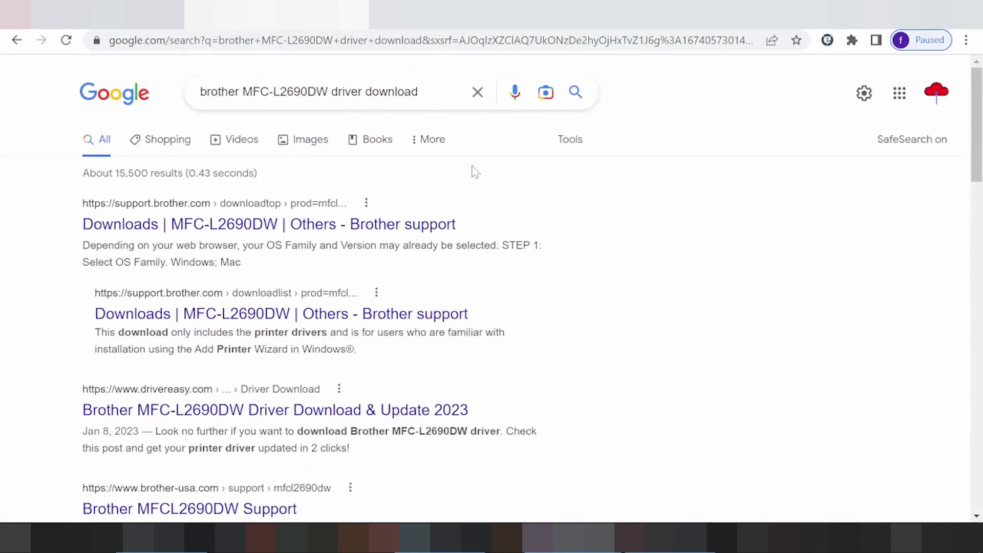
- Open the first Brother support downloads result for the MFC-L2690DW
click(168, 219)
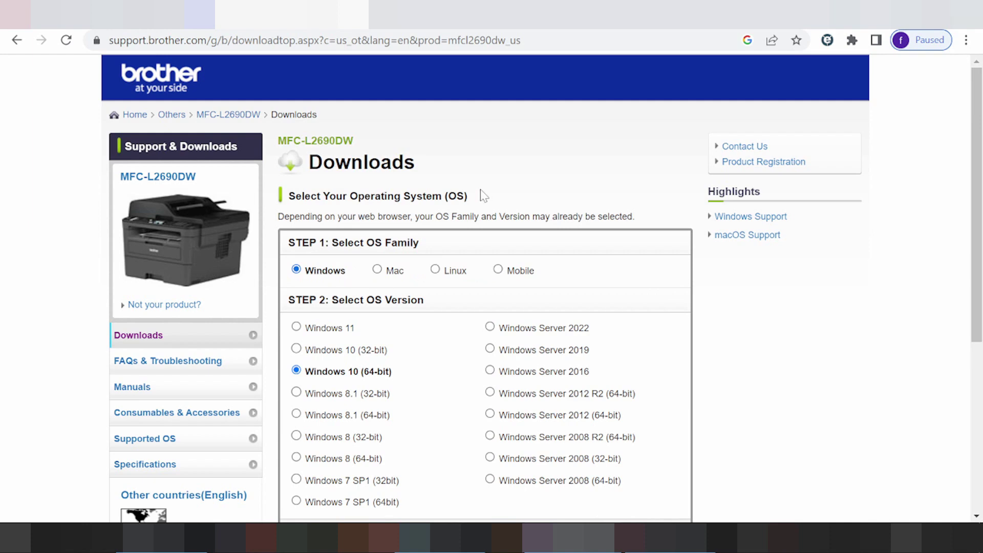
scroll(483, 195, down, 2)
scroll(482, 195, up, 1)
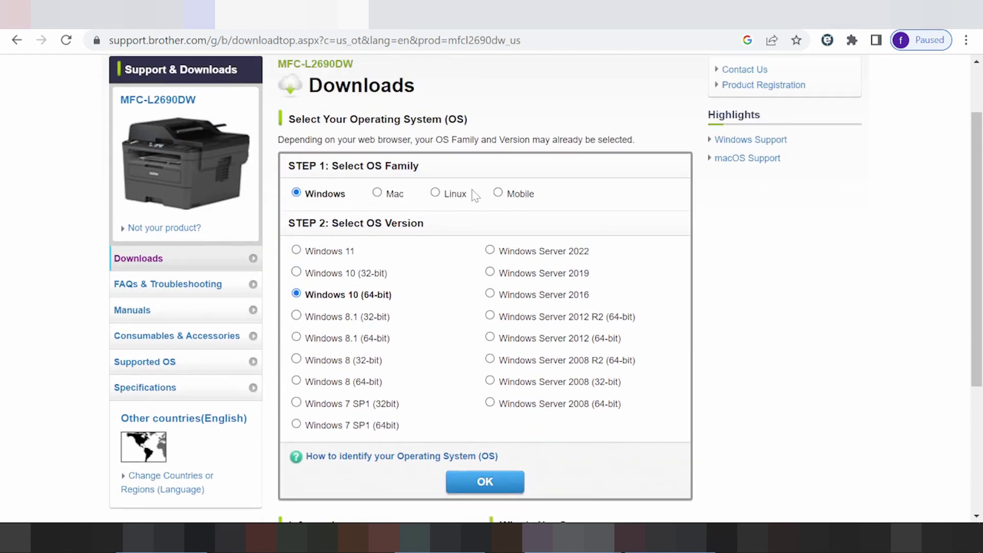
- Select Mac as the OS family with macOS 12.x as the version and confirm
click(378, 196)
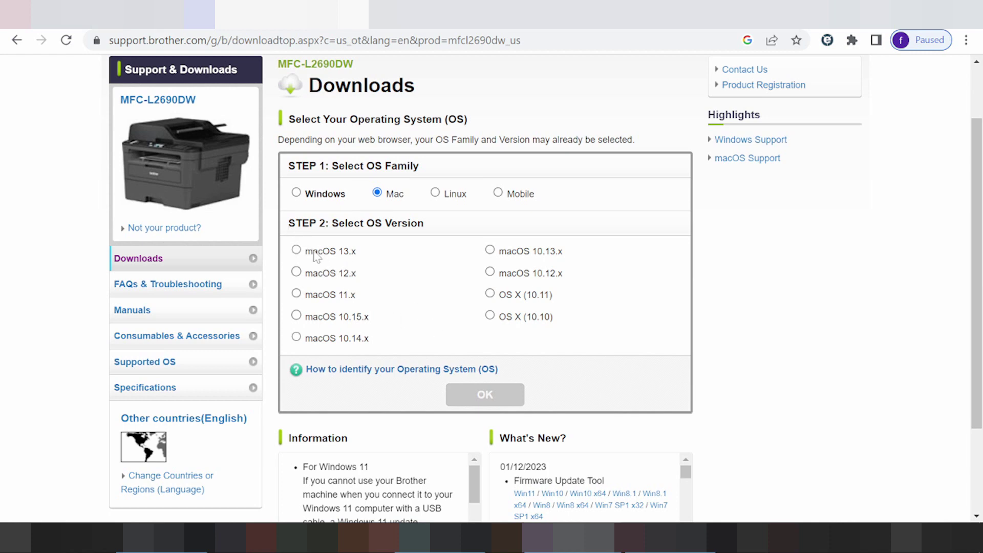
drag(312, 251, 393, 275)
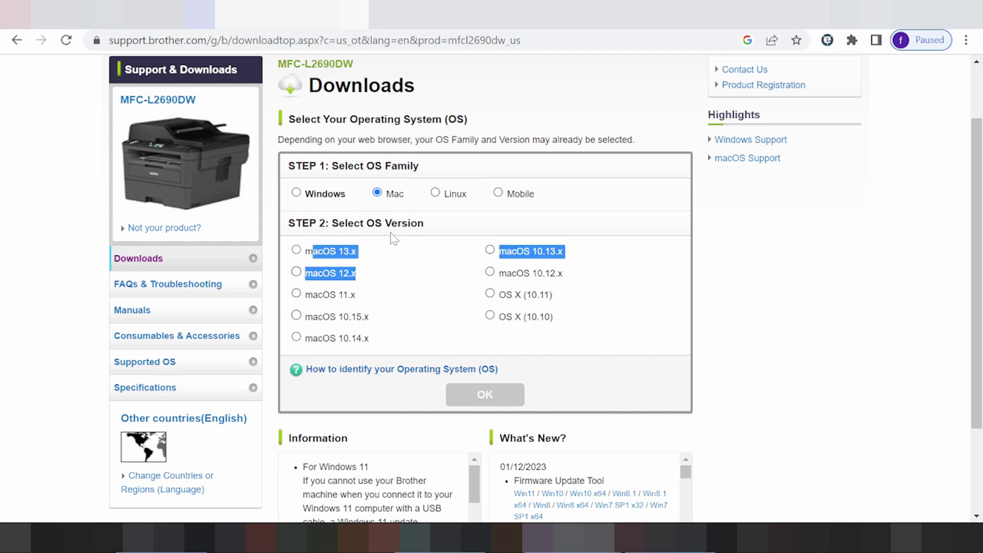
click(295, 274)
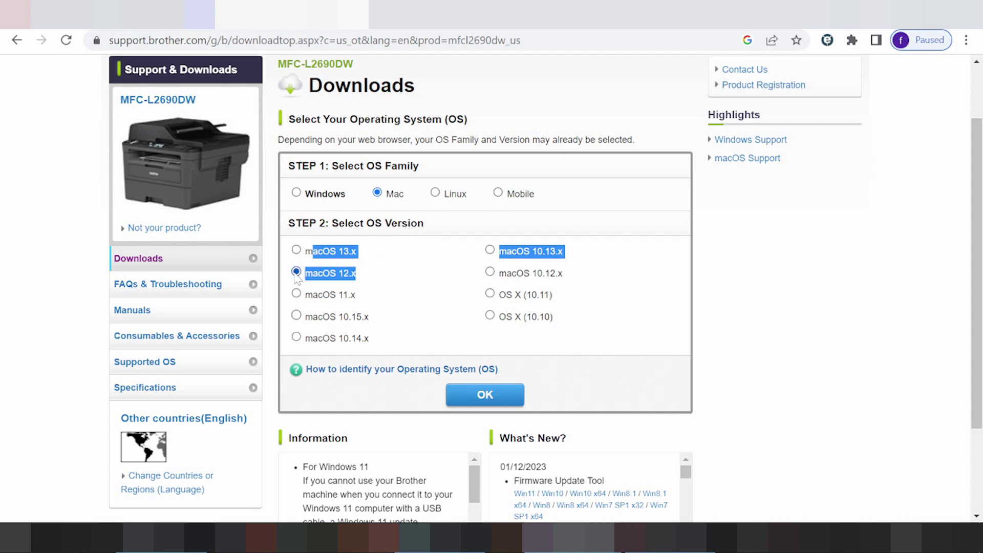
click(476, 406)
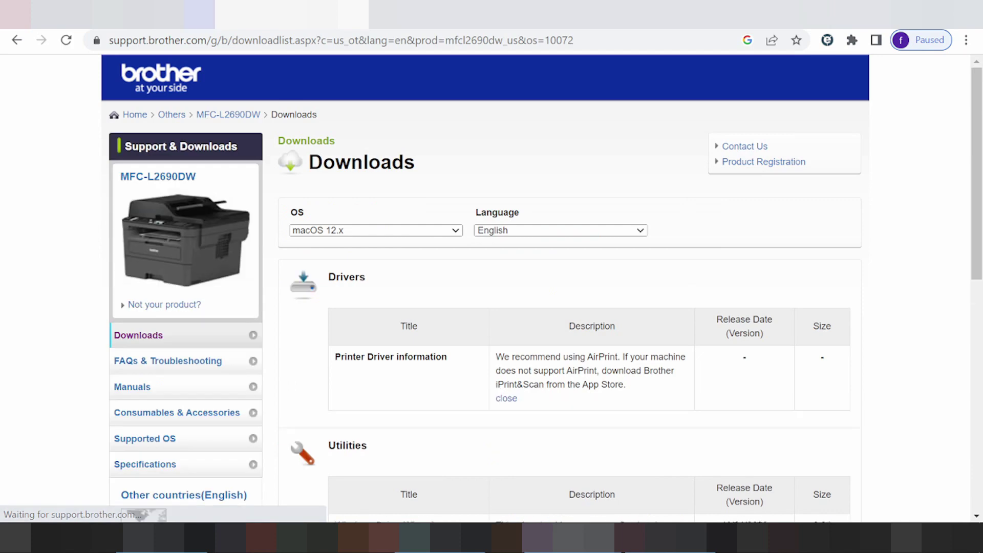
scroll(488, 381, down, 2)
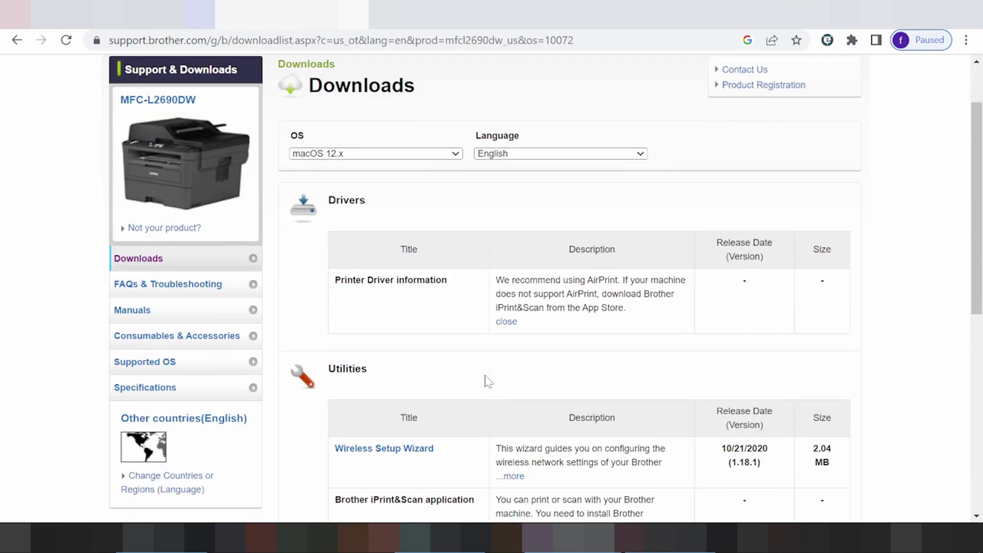
scroll(487, 381, down, 5)
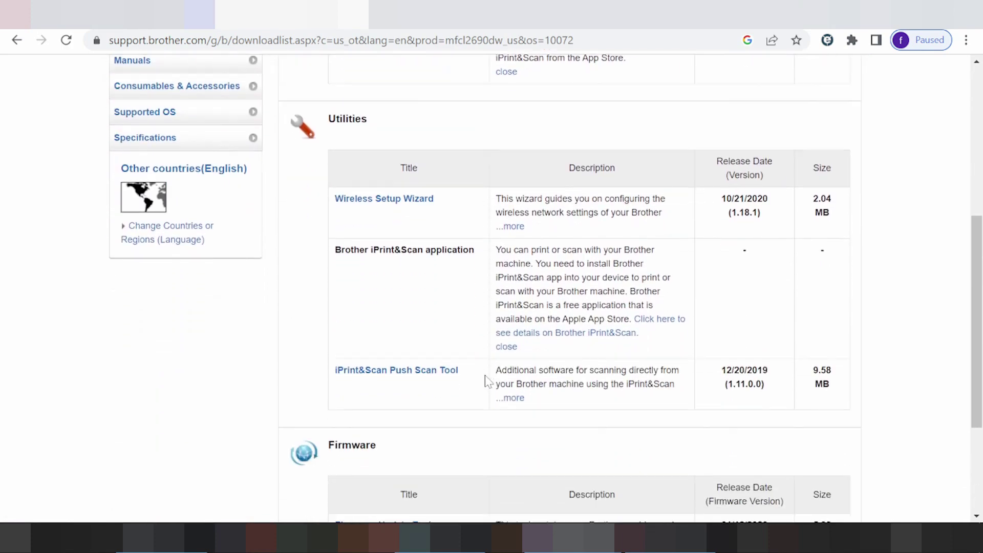
scroll(486, 381, up, 5)
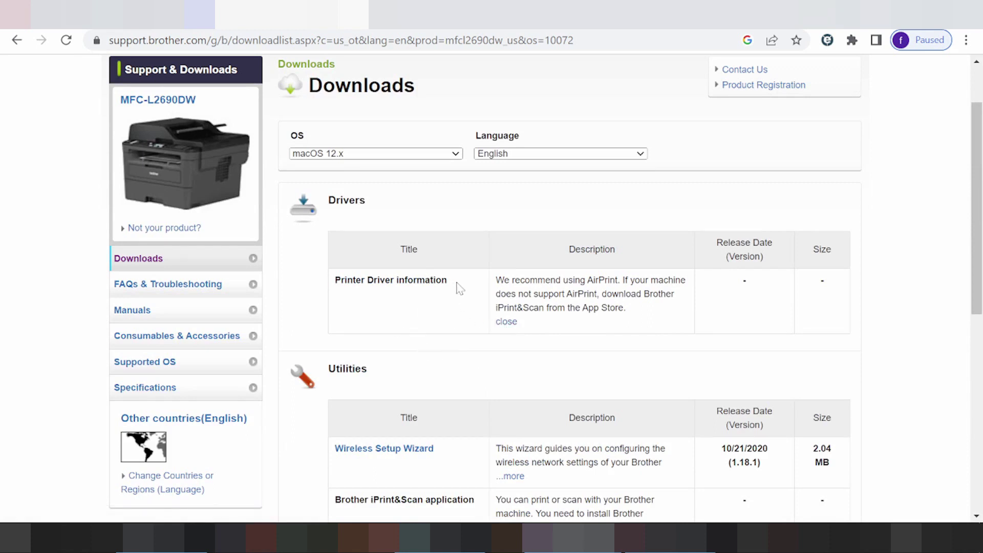
scroll(459, 288, down, 3)
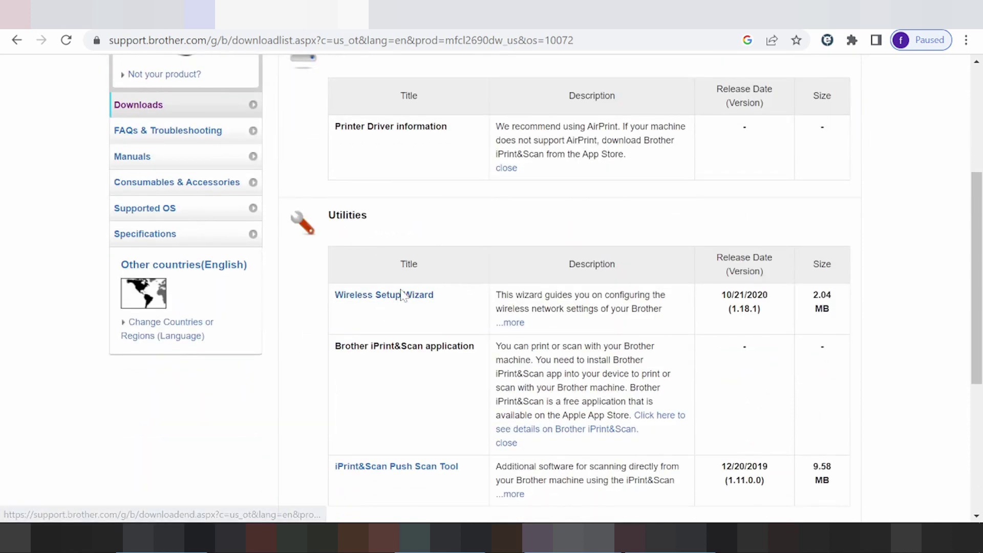
scroll(403, 295, down, 3)
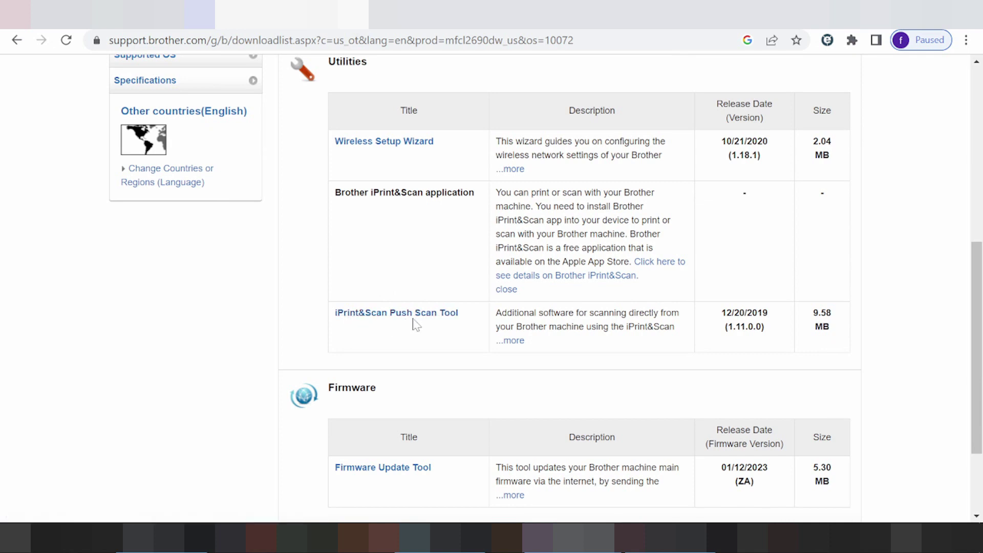
scroll(435, 325, down, 2)
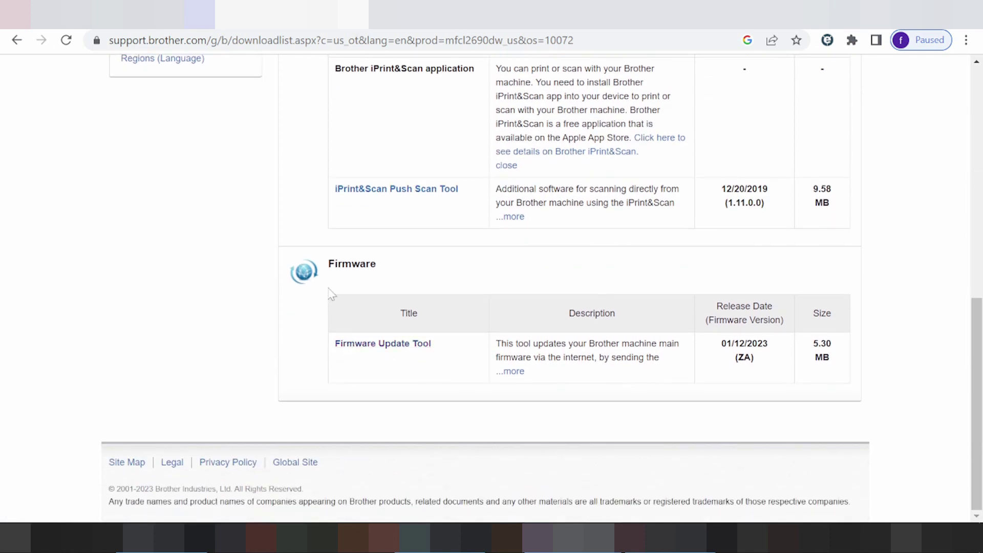
scroll(365, 307, up, 8)
scroll(367, 305, up, 2)
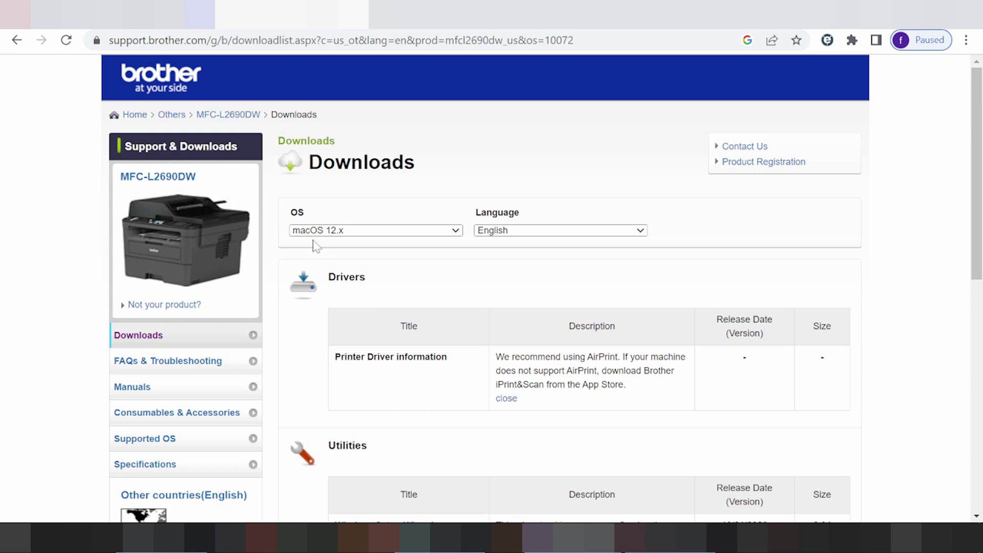
- Return to the OS selection page and submit Windows 11 as the OS version
click(19, 42)
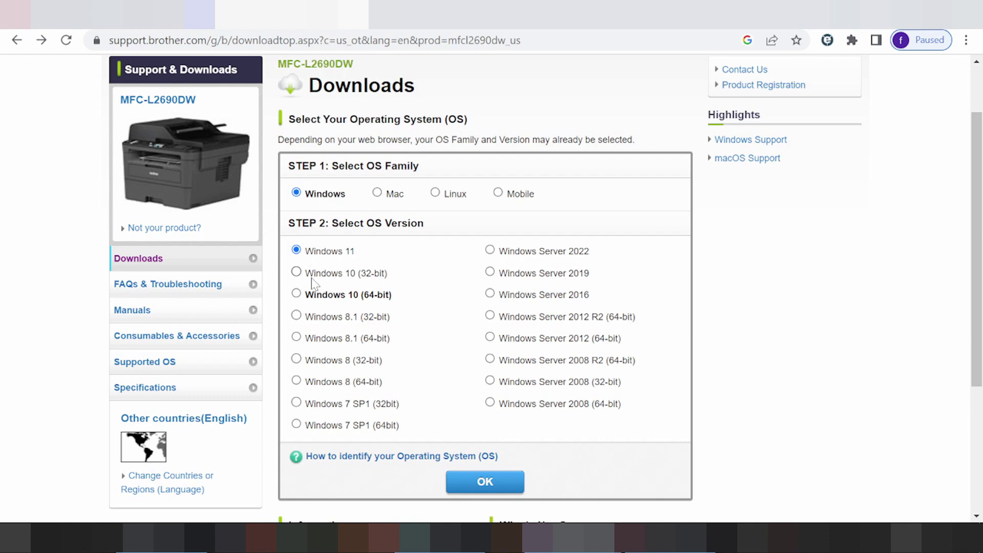
drag(312, 277, 359, 319)
drag(338, 360, 346, 361)
drag(337, 404, 372, 404)
click(495, 491)
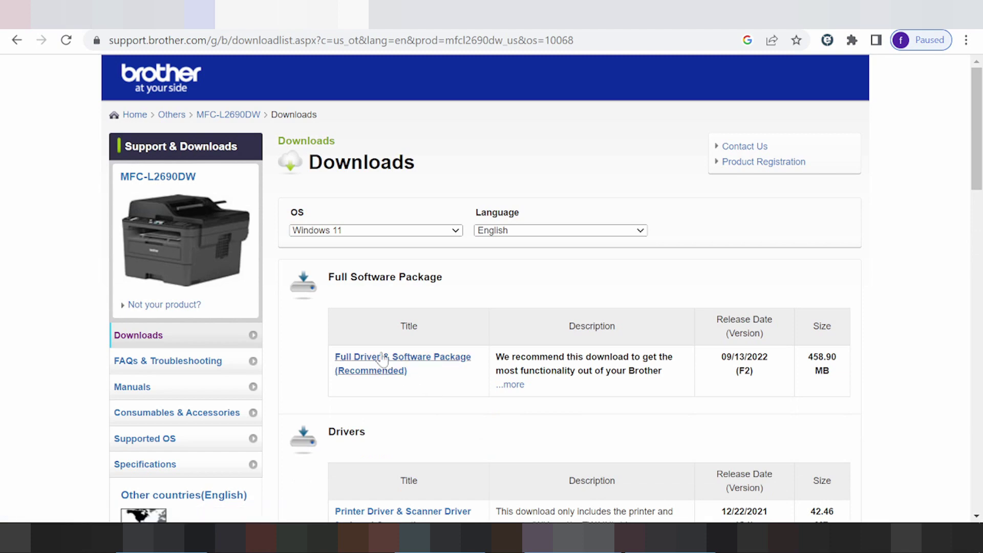
scroll(336, 318, down, 5)
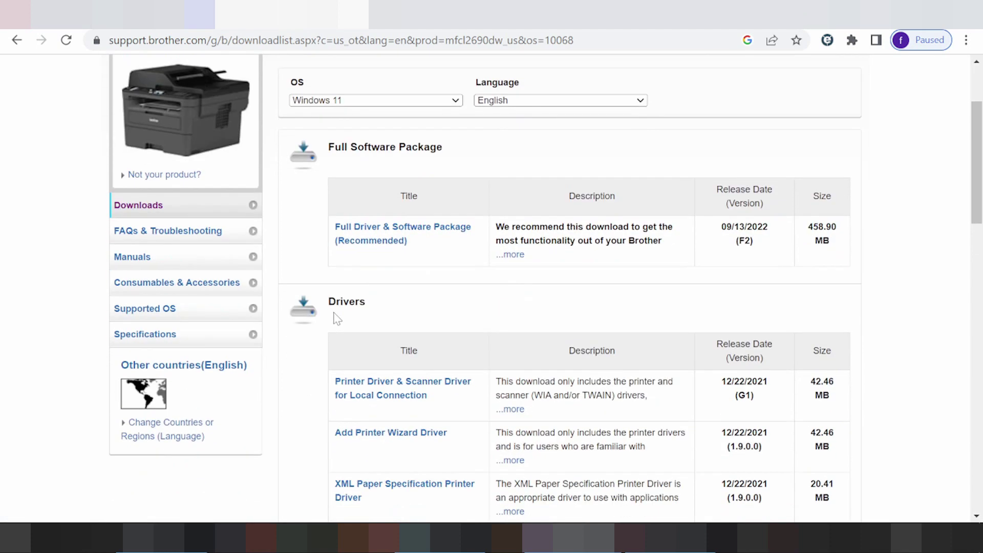
scroll(337, 318, up, 2)
scroll(337, 317, up, 1)
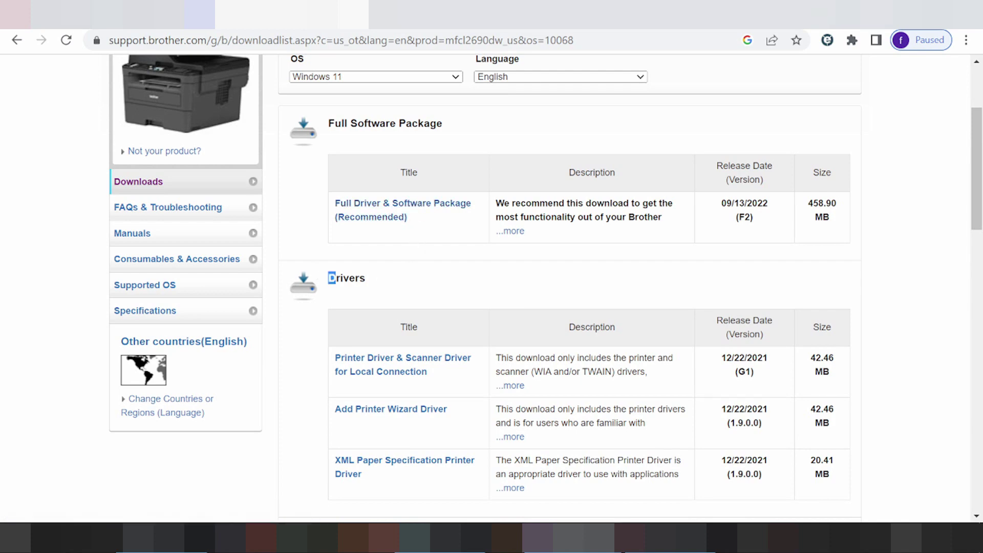
drag(327, 279, 364, 293)
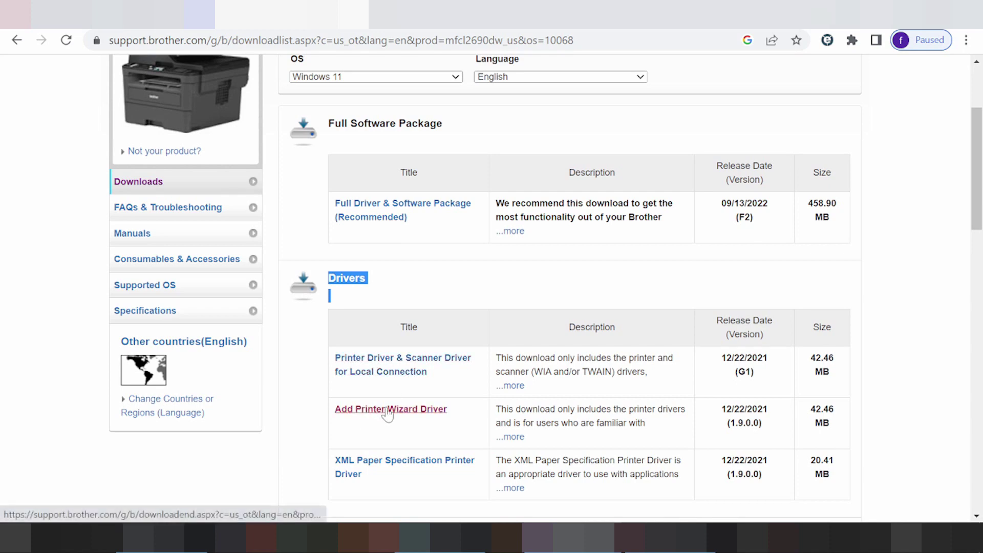
scroll(425, 414, down, 1)
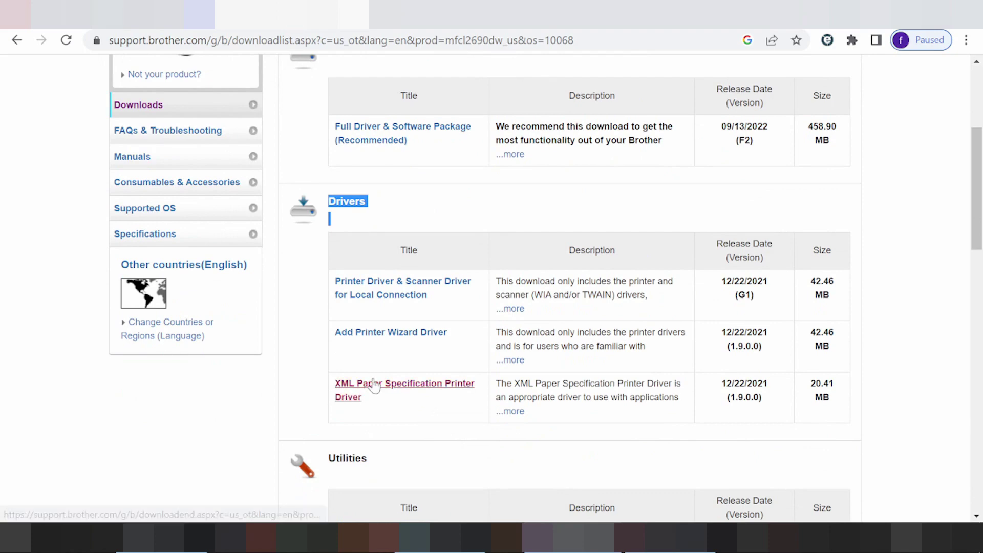
scroll(367, 381, down, 2)
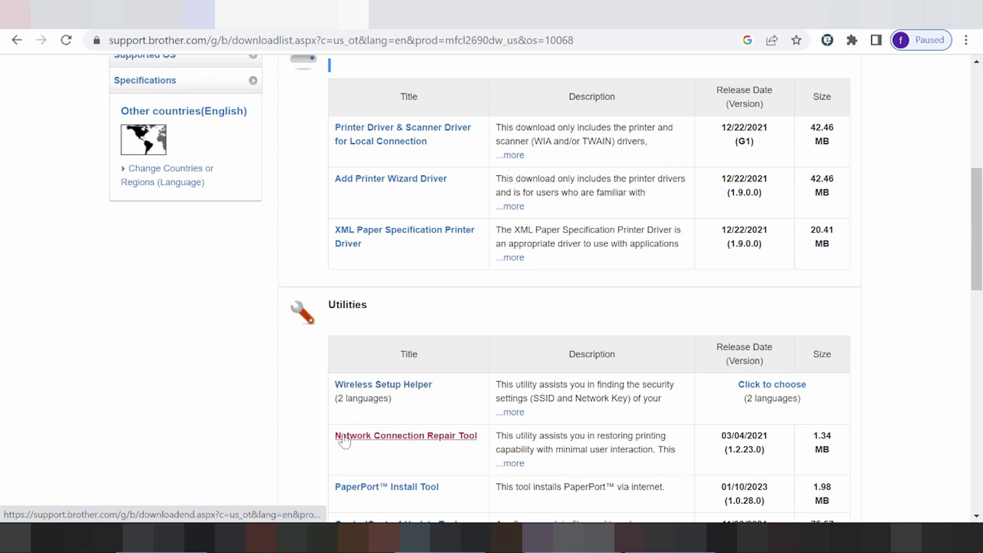
scroll(374, 436, down, 1)
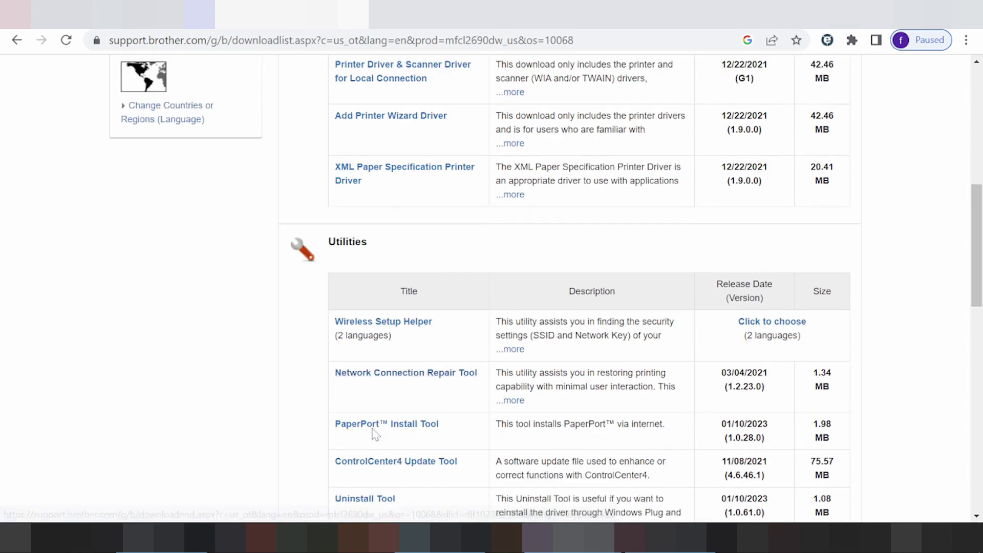
scroll(375, 434, down, 2)
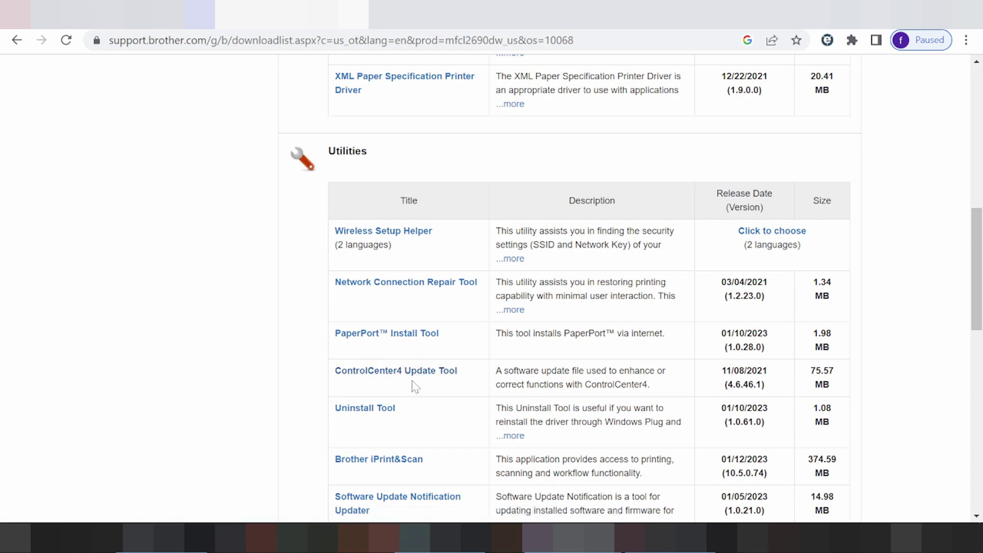
scroll(379, 416, down, 1)
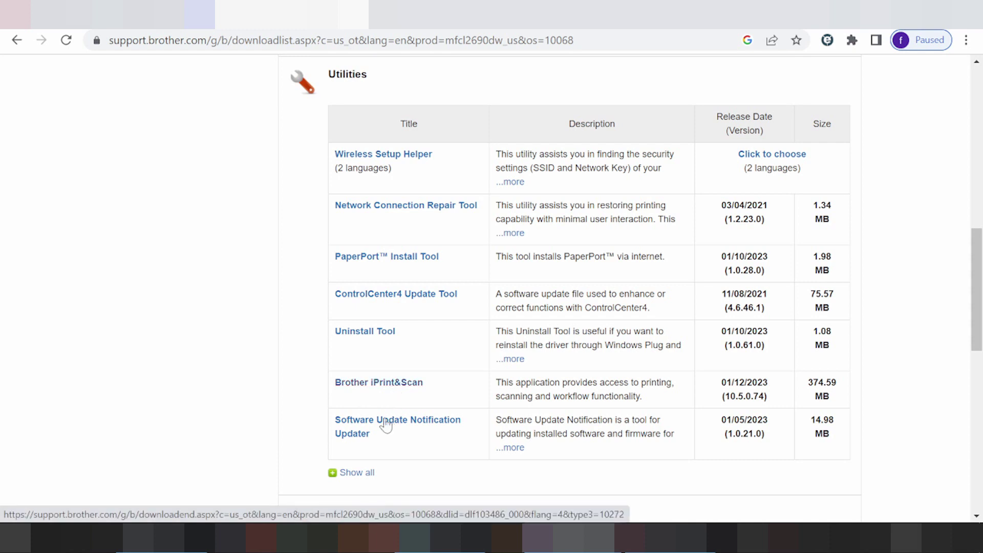
scroll(379, 452, down, 1)
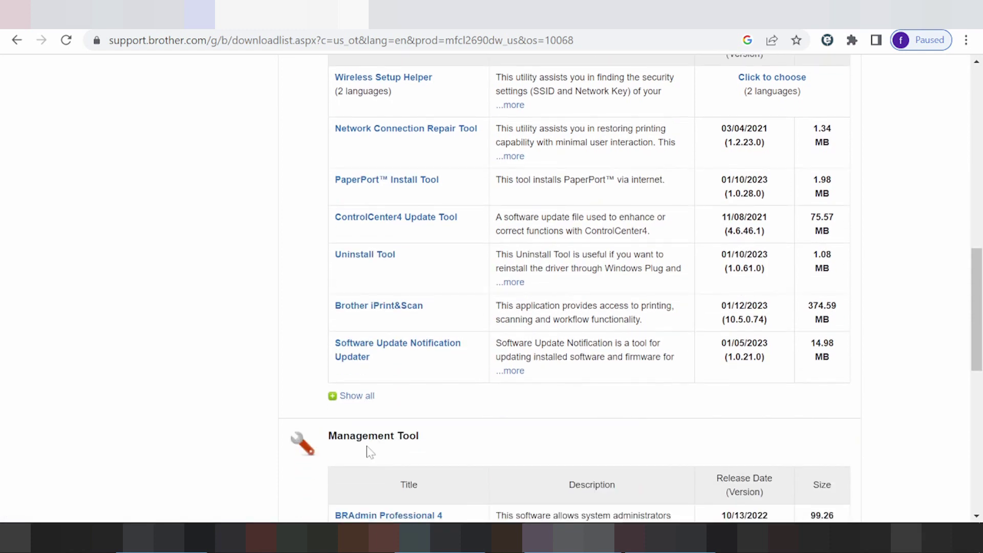
- Show all Utilities, including the PC-FAX Receiving Update Tool, and scroll through the Windows 11 downloads
click(331, 396)
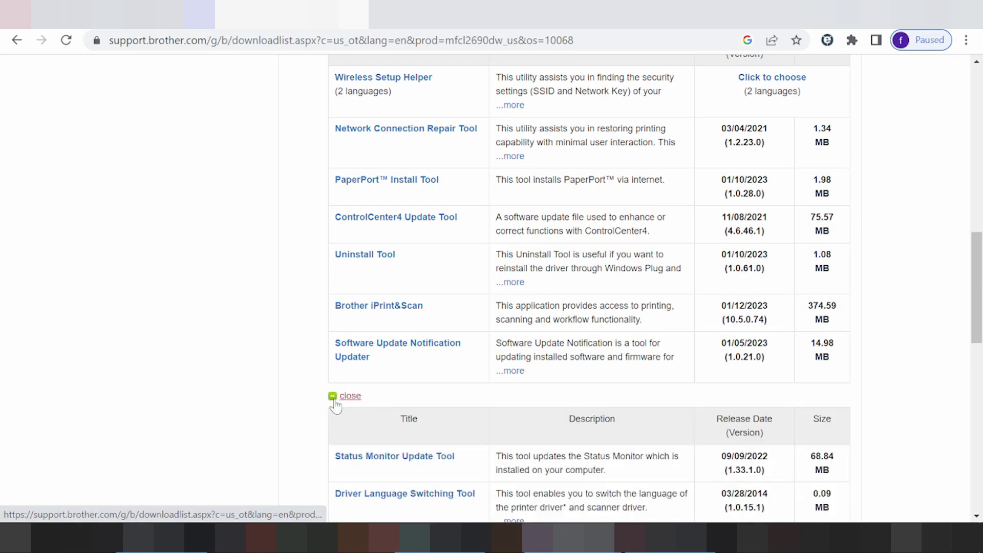
scroll(334, 398, down, 1)
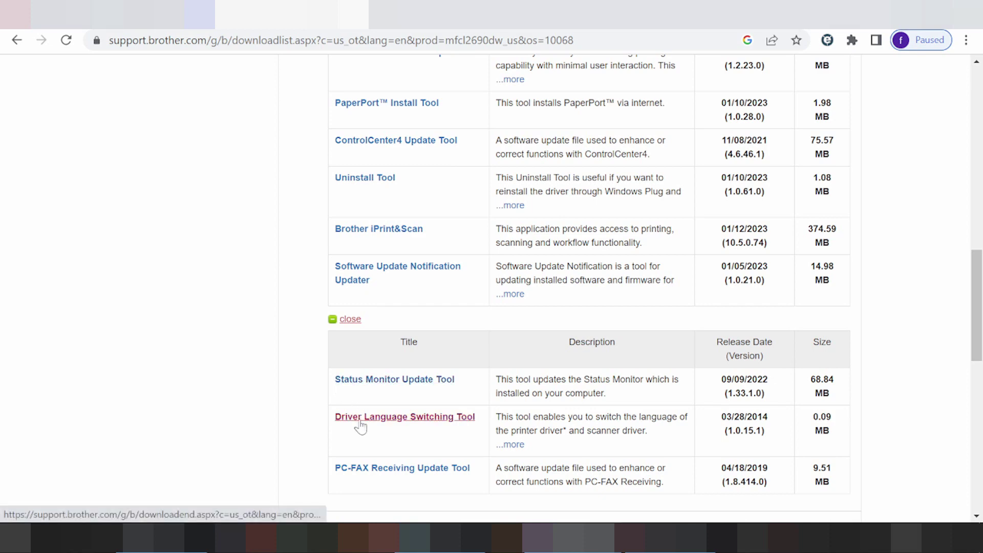
scroll(360, 435, down, 1)
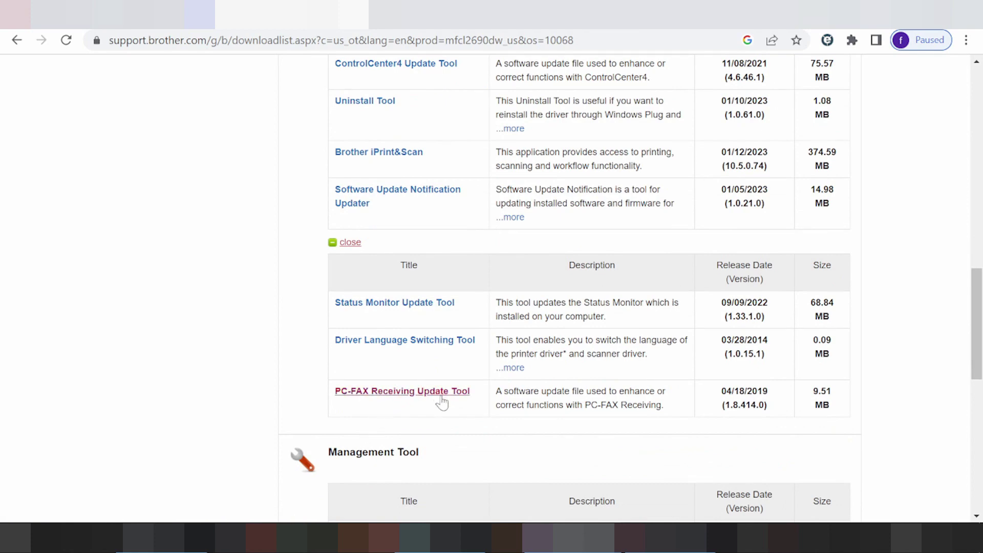
scroll(447, 441, down, 2)
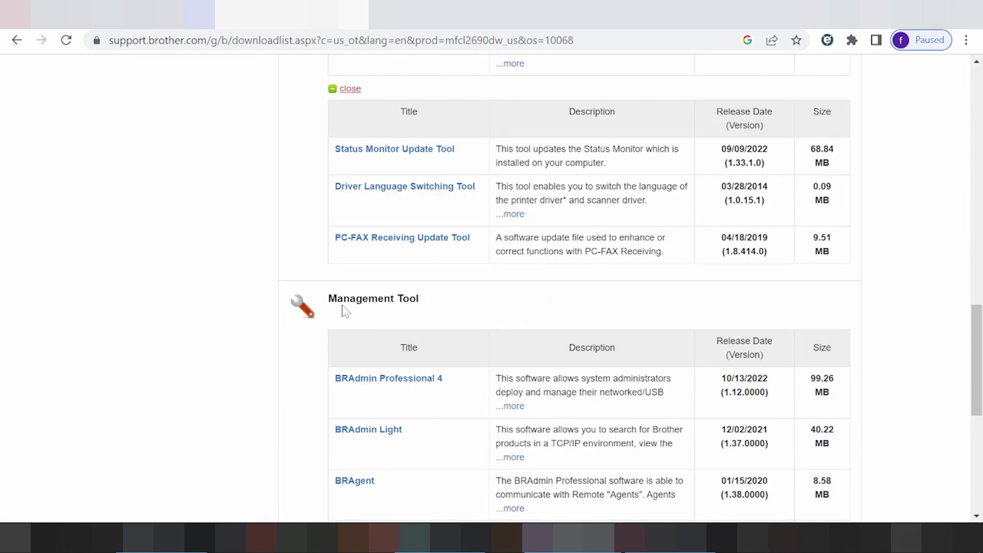
scroll(358, 333, down, 1)
scroll(372, 351, down, 1)
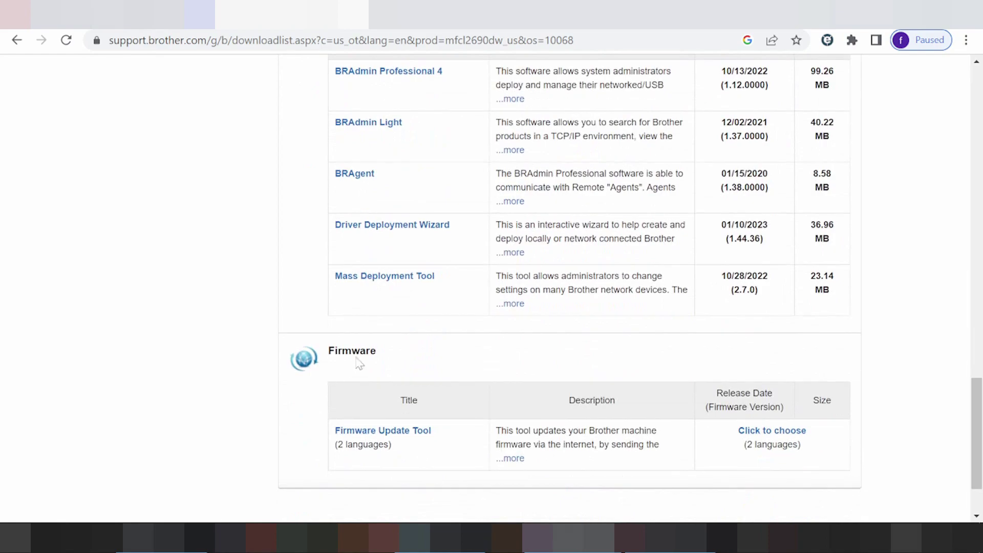
scroll(369, 365, up, 3)
scroll(368, 366, down, 5)
scroll(367, 366, up, 15)
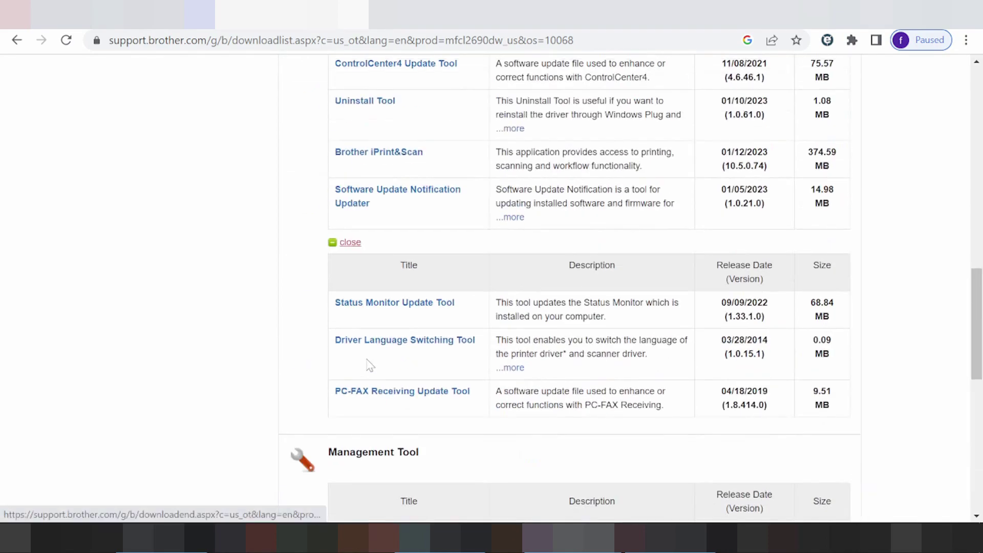
scroll(367, 363, up, 2)
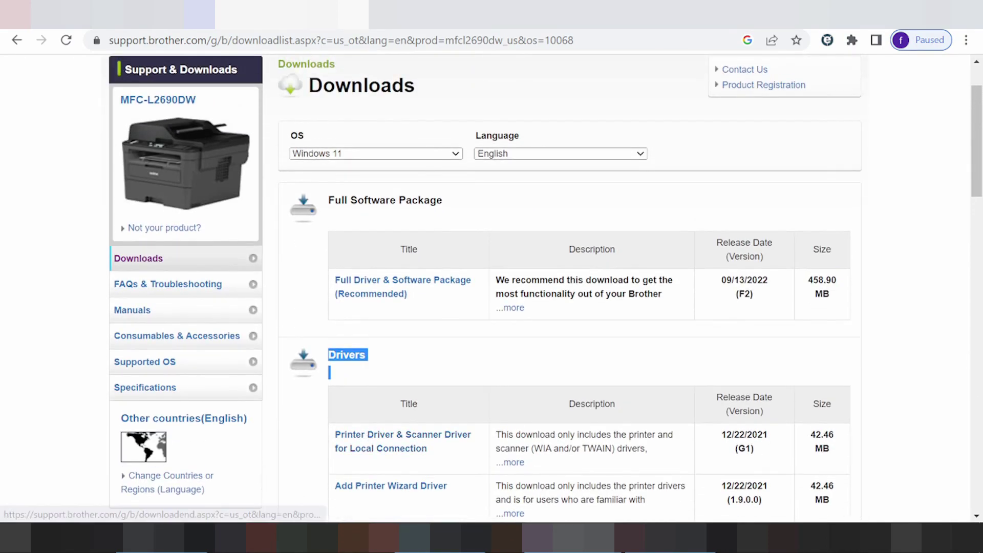
- Read the full Full Driver & Software Package description and open its 458.90 MB download page
click(293, 313)
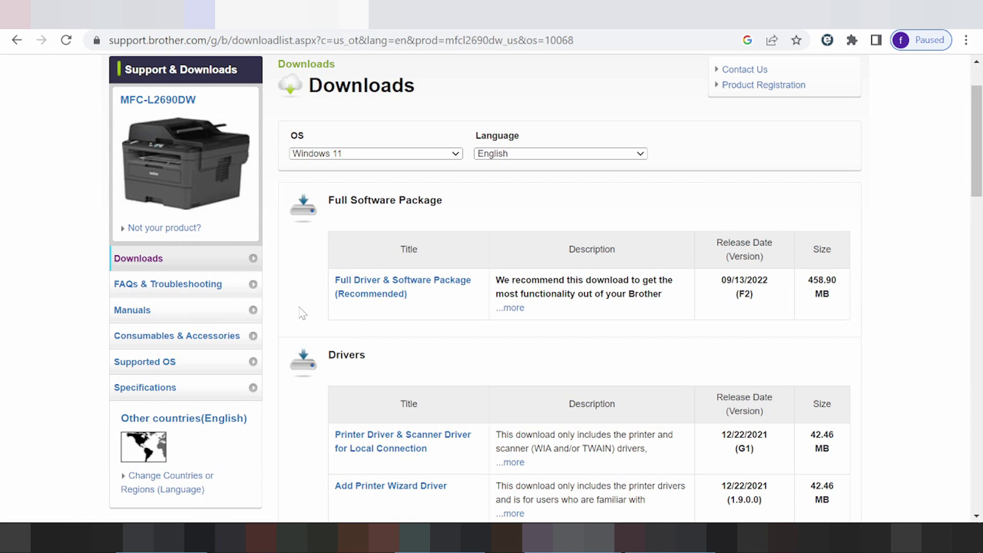
click(381, 288)
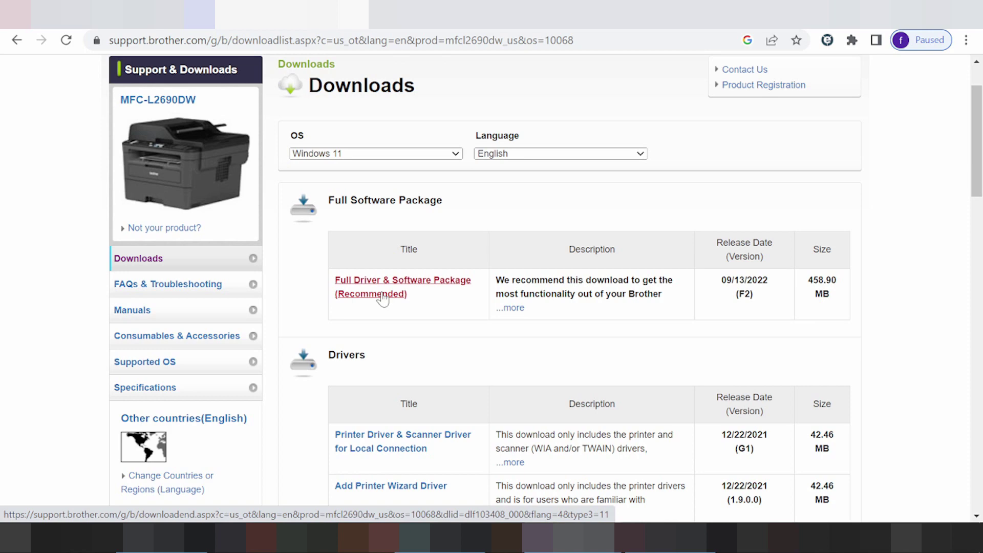
click(510, 308)
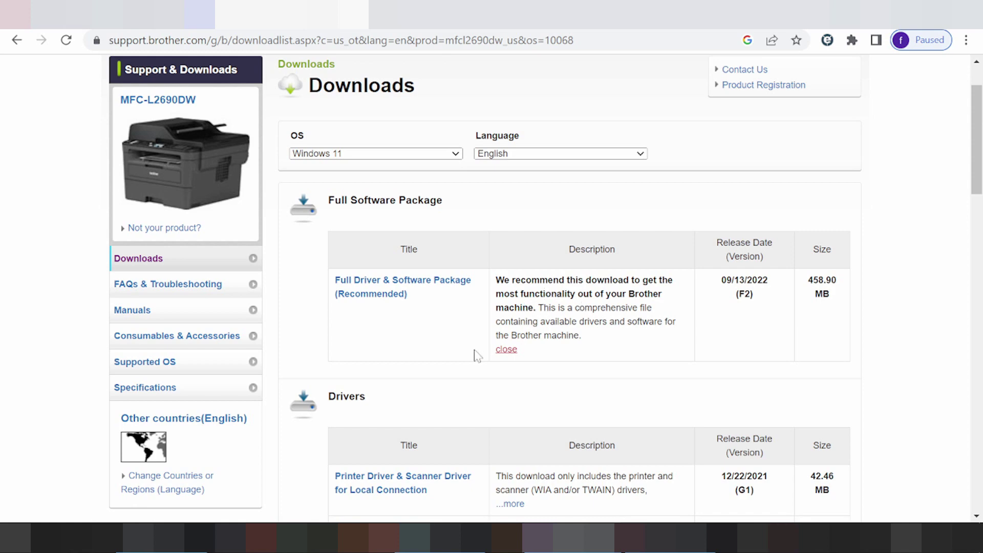
click(379, 293)
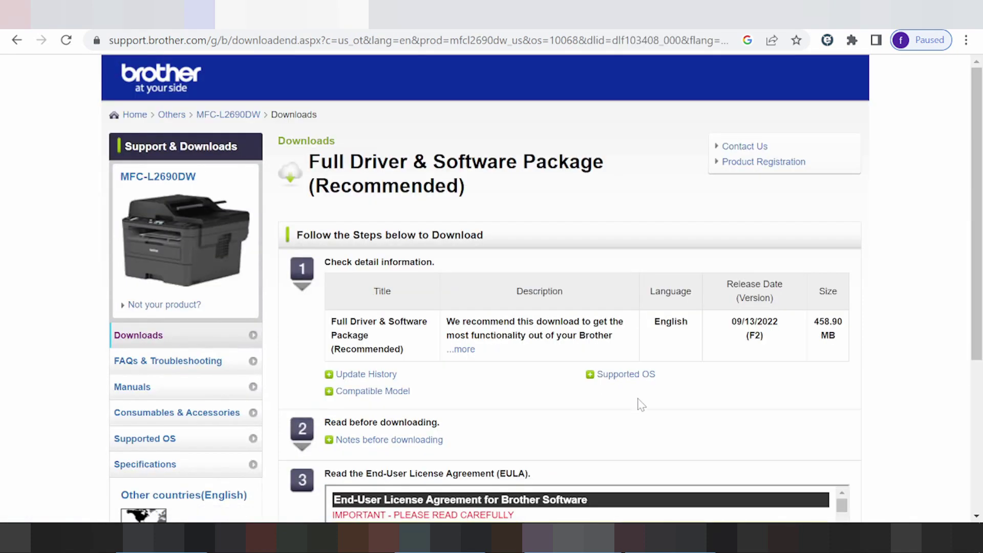
- Confirm Windows 11 and MFC-L2690DW support, then agree to the EULA and download
click(589, 377)
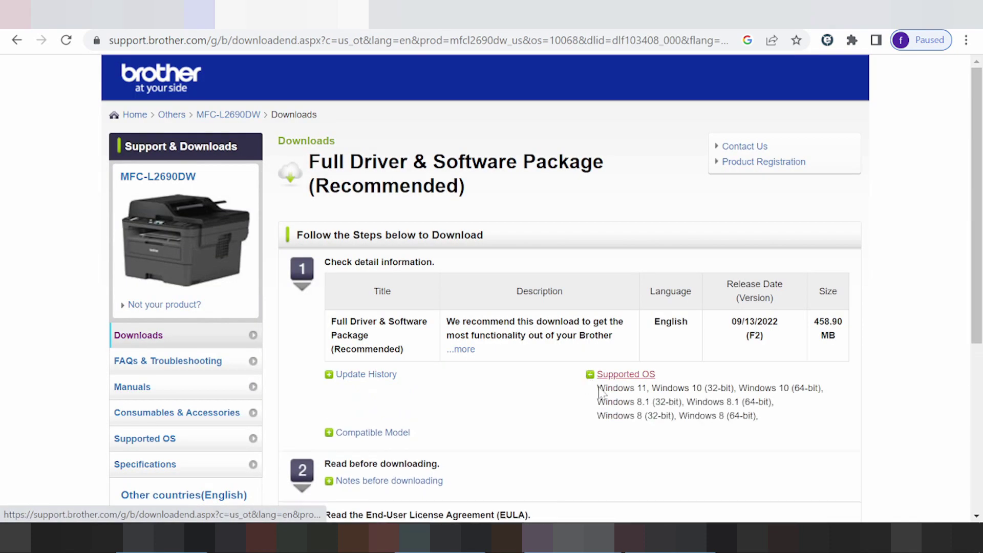
drag(597, 388, 687, 416)
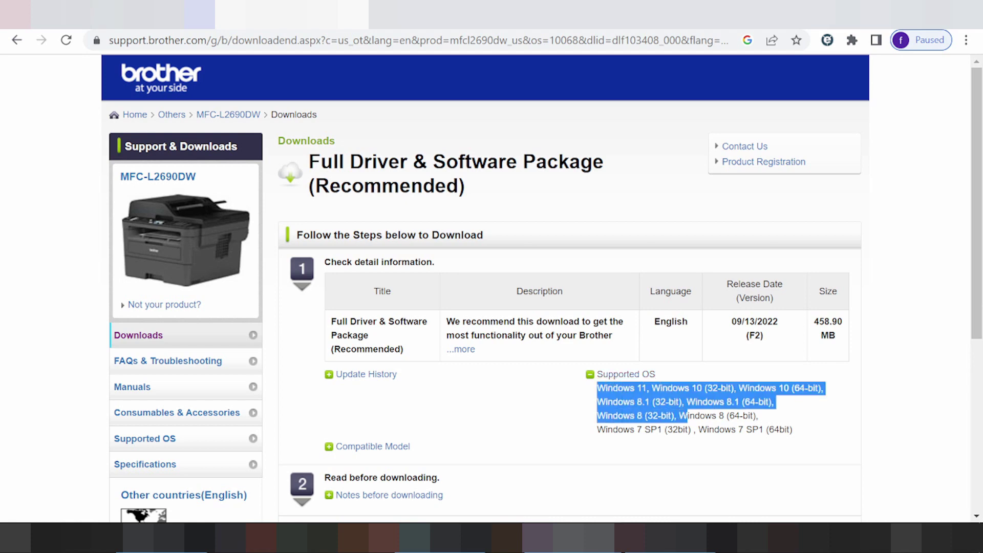
click(337, 446)
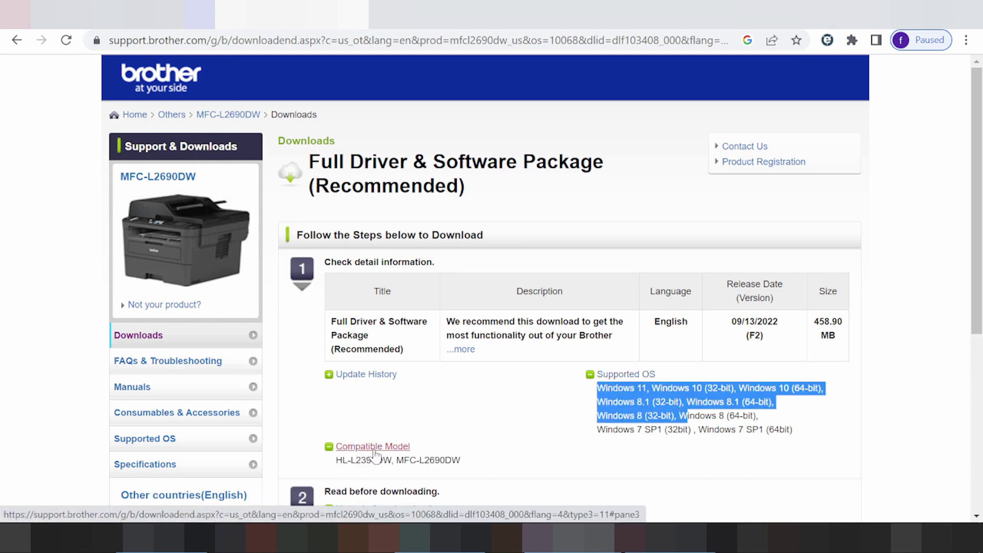
scroll(401, 430, down, 5)
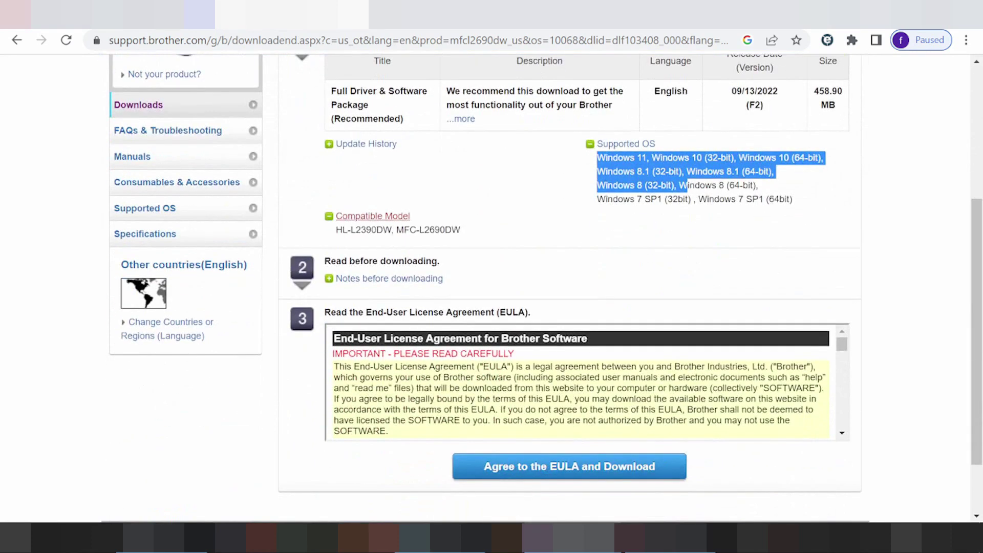
click(558, 467)
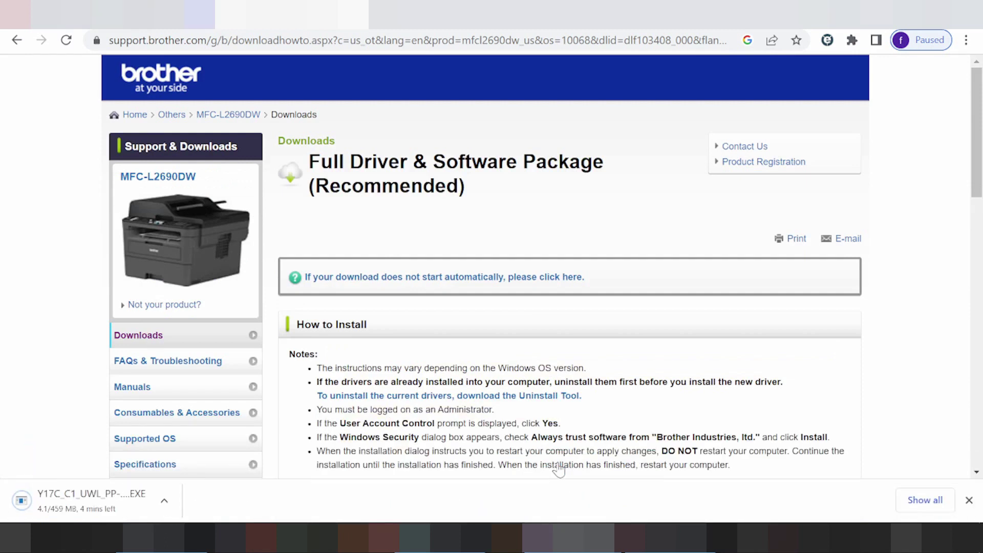
- Go back three pages to the MFC-L2690DW OS selection page while the 459 MB installer downloads
click(23, 44)
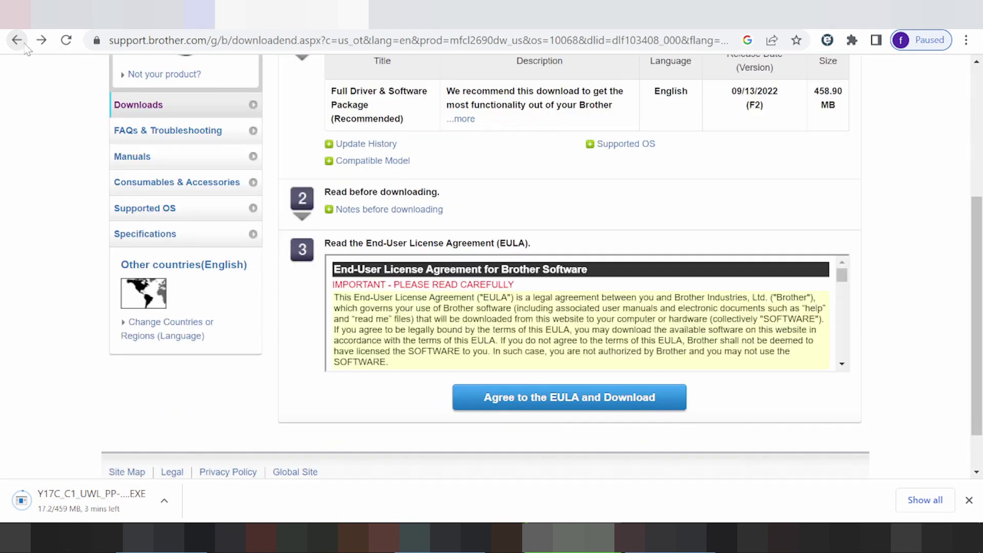
click(18, 41)
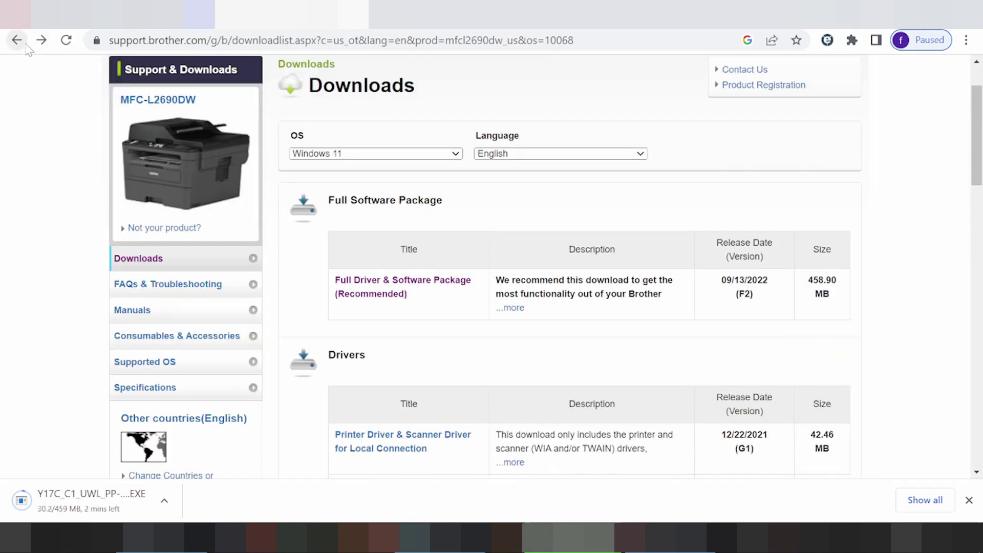
click(17, 41)
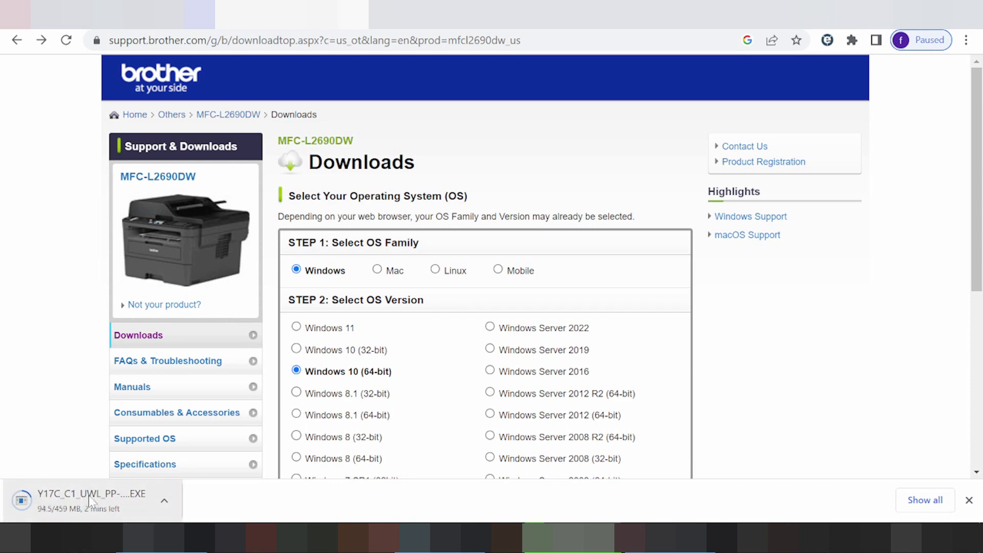
click(163, 504)
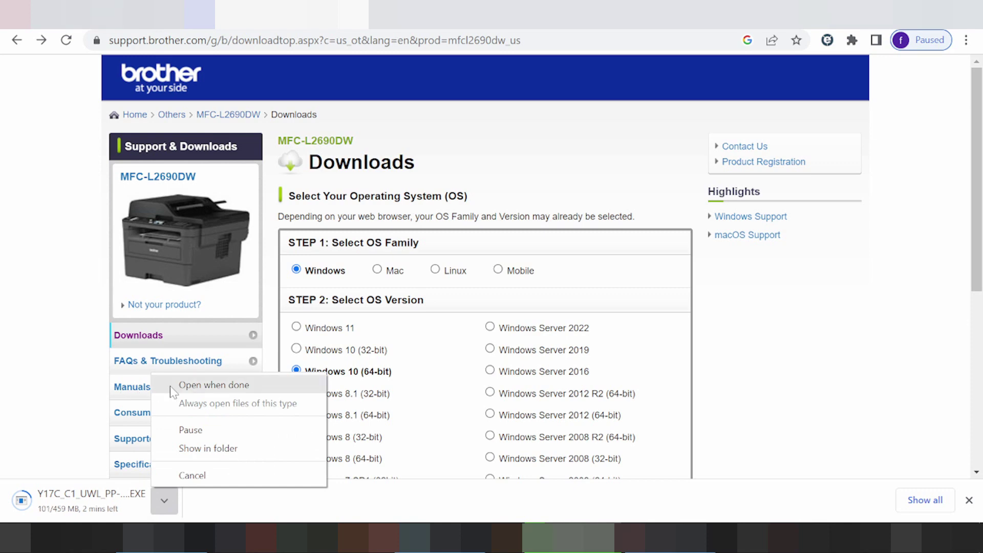
click(86, 409)
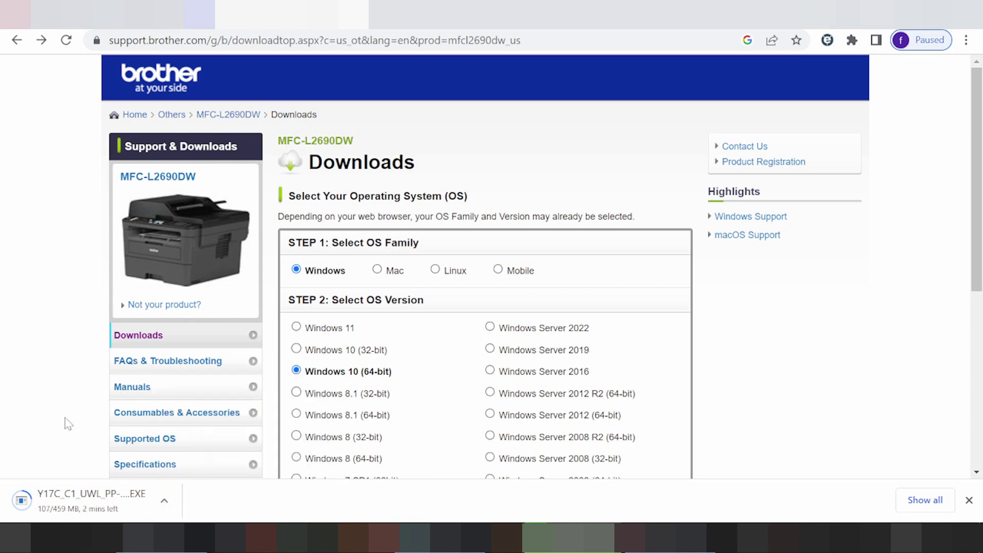